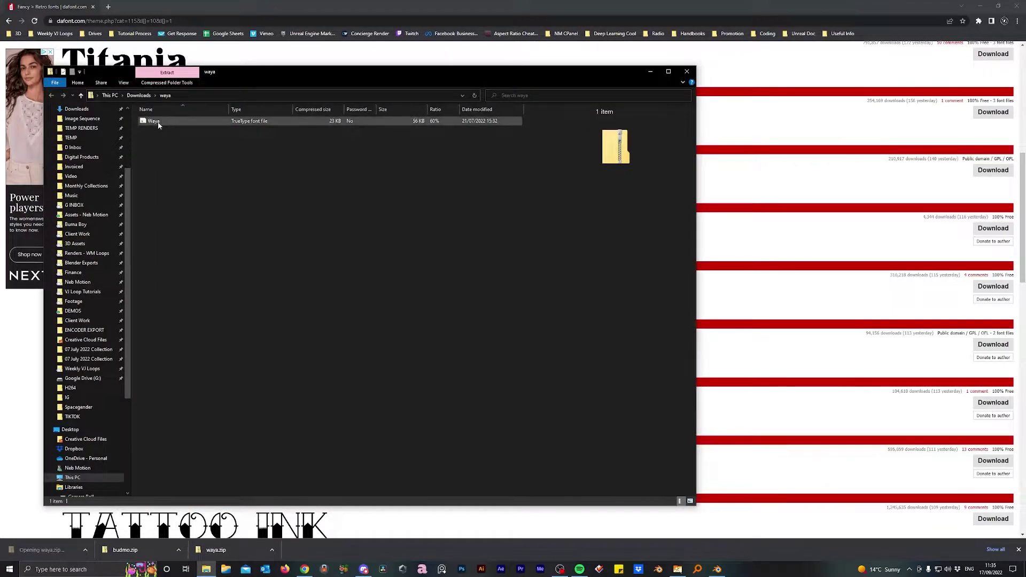
Step: Preview the Waya font file, switch to Blender, and add a text object in Edit Mode
{"action": "double_click", "coordinate": [155, 121]}
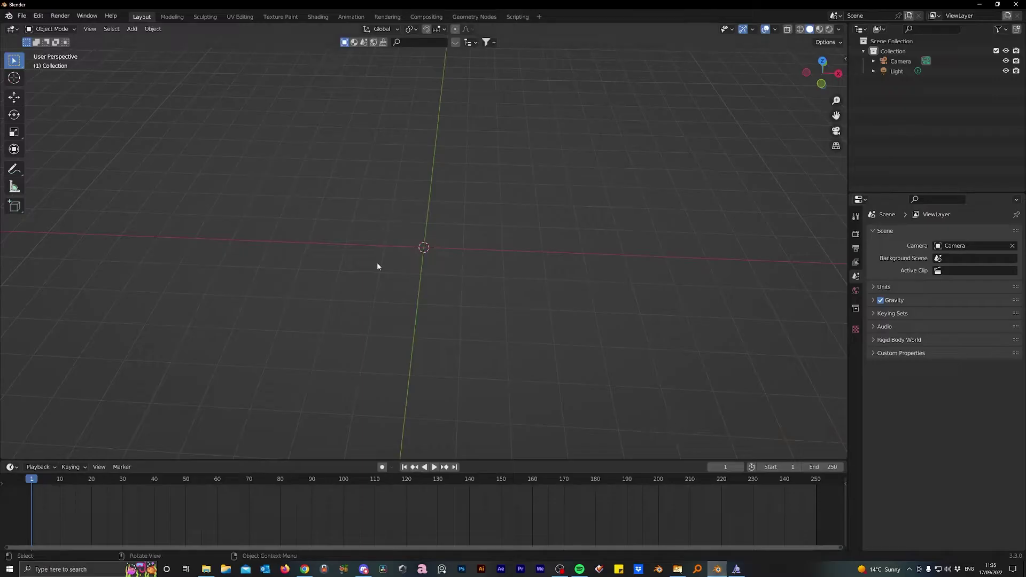
{"action": "key", "text": "shift+a"}
{"action": "left_click", "coordinate": [376, 266]}
{"action": "key", "text": "Tab"}
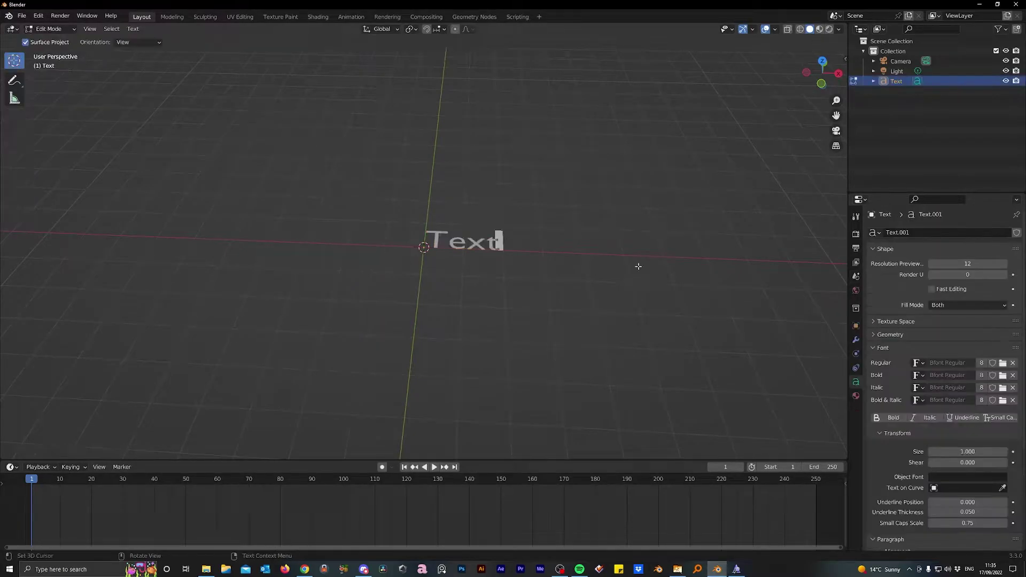
Step: Search the Windows fonts folder for "waya" as the text's regular font
{"action": "scroll", "coordinate": [940, 320], "scroll_direction": "down", "scroll_amount": 3}
{"action": "left_click", "coordinate": [1003, 299]}
{"action": "left_click", "coordinate": [636, 160]}
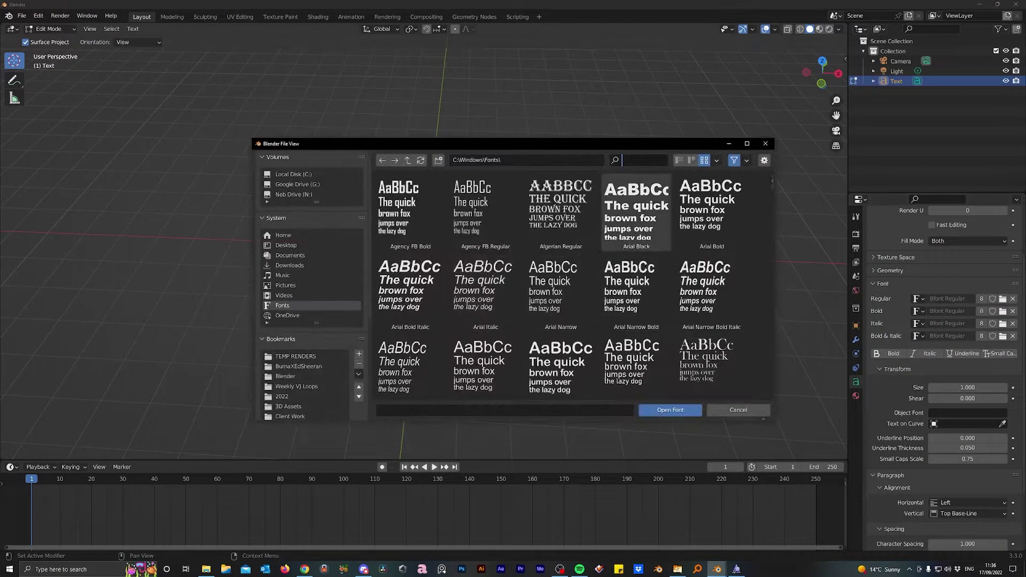
{"action": "type", "text": "waya"}
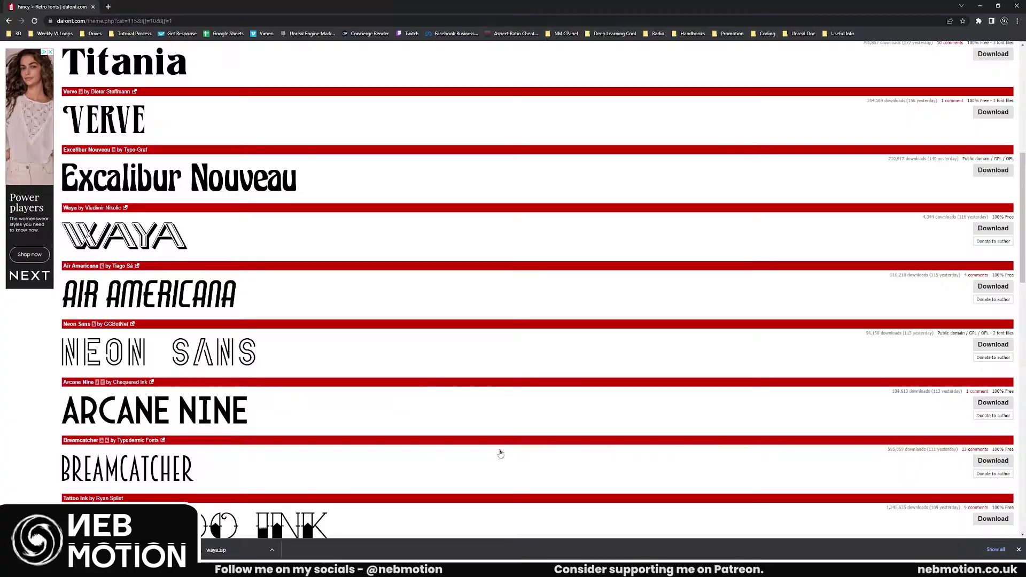
Step: Switch to the browser, look through dafont's Retro fonts, and download Tattoo Ink
{"action": "scroll", "coordinate": [500, 454], "scroll_direction": "up", "scroll_amount": 8}
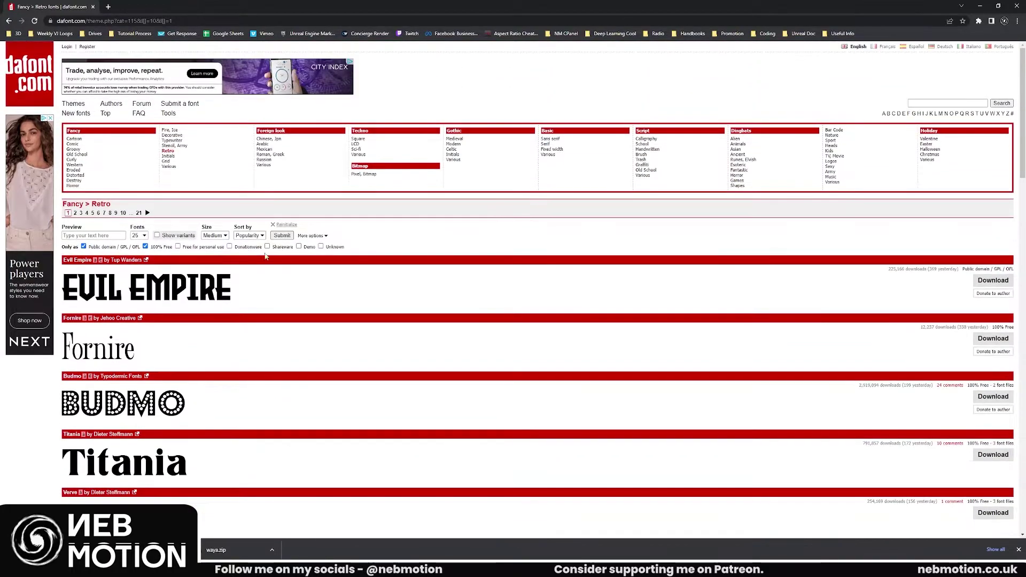
{"action": "scroll", "coordinate": [293, 287], "scroll_direction": "down", "scroll_amount": 1}
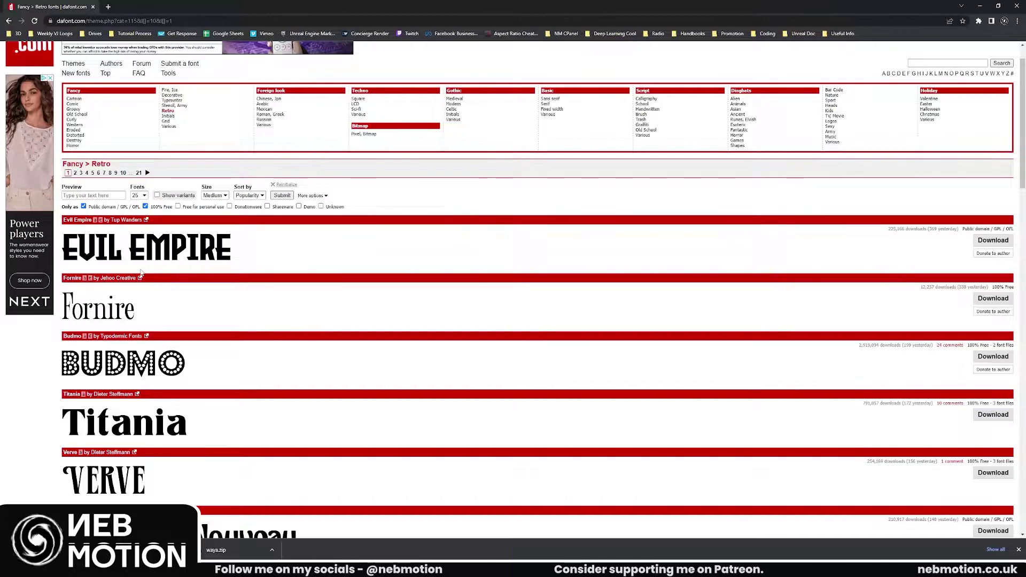
{"action": "scroll", "coordinate": [268, 353], "scroll_direction": "down", "scroll_amount": 3}
{"action": "scroll", "coordinate": [268, 352], "scroll_direction": "down", "scroll_amount": 3}
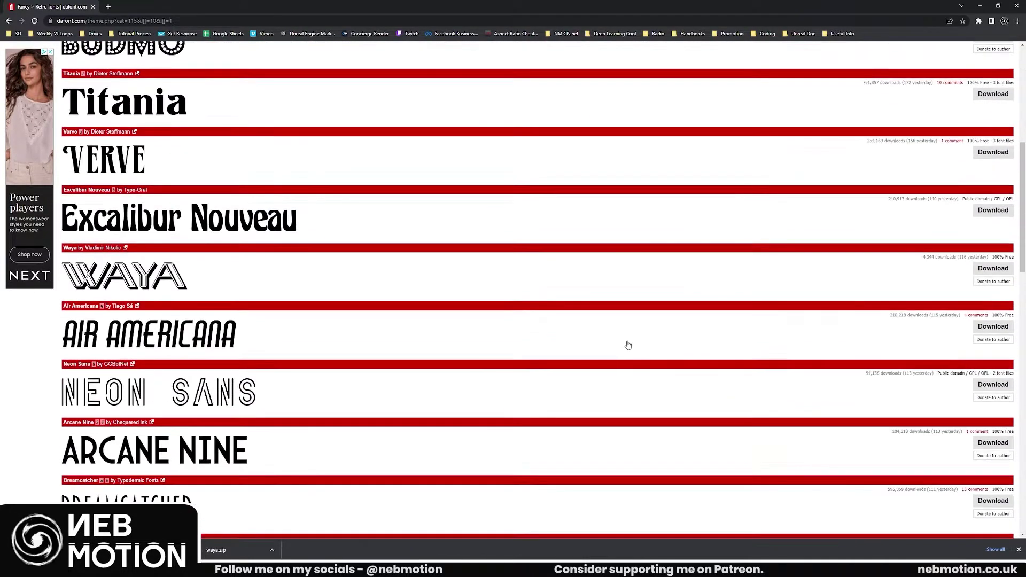
{"action": "scroll", "coordinate": [707, 339], "scroll_direction": "down", "scroll_amount": 3}
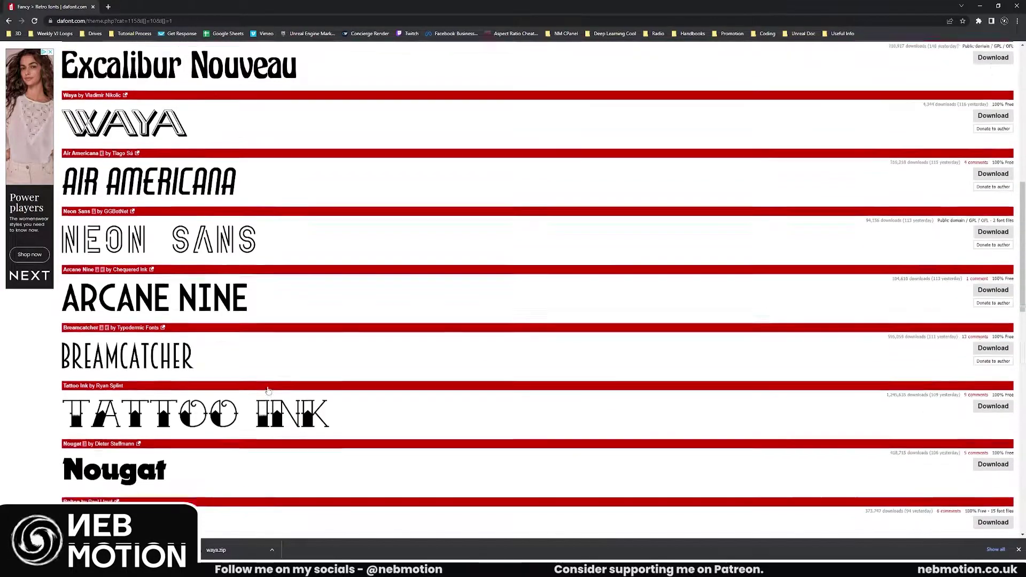
{"action": "left_click", "coordinate": [993, 399]}
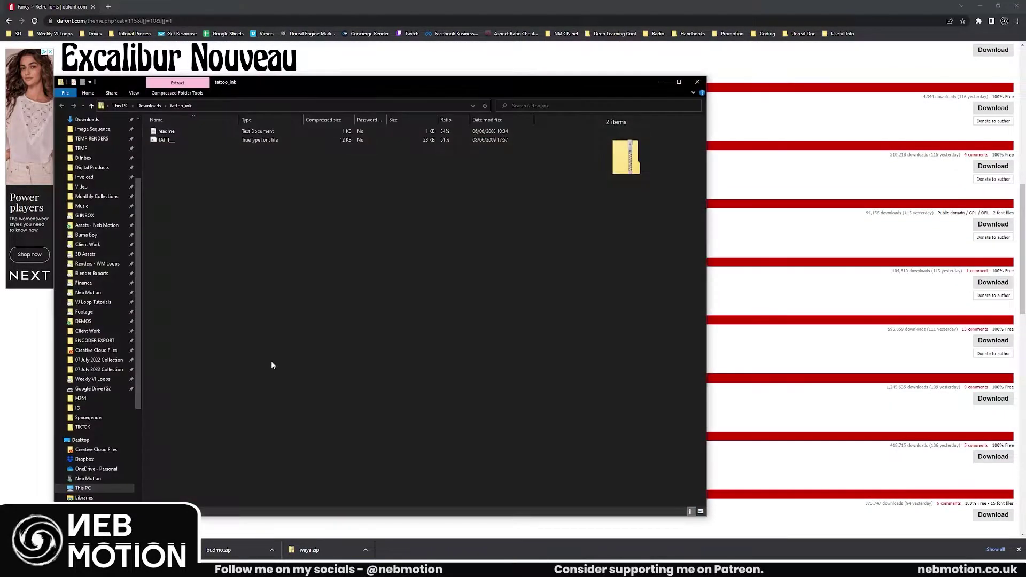
Step: Open the TATTI__ TrueType file from the downloaded tattoo_ink archive and install the font
{"action": "left_click", "coordinate": [172, 141]}
{"action": "double_click", "coordinate": [172, 141]}
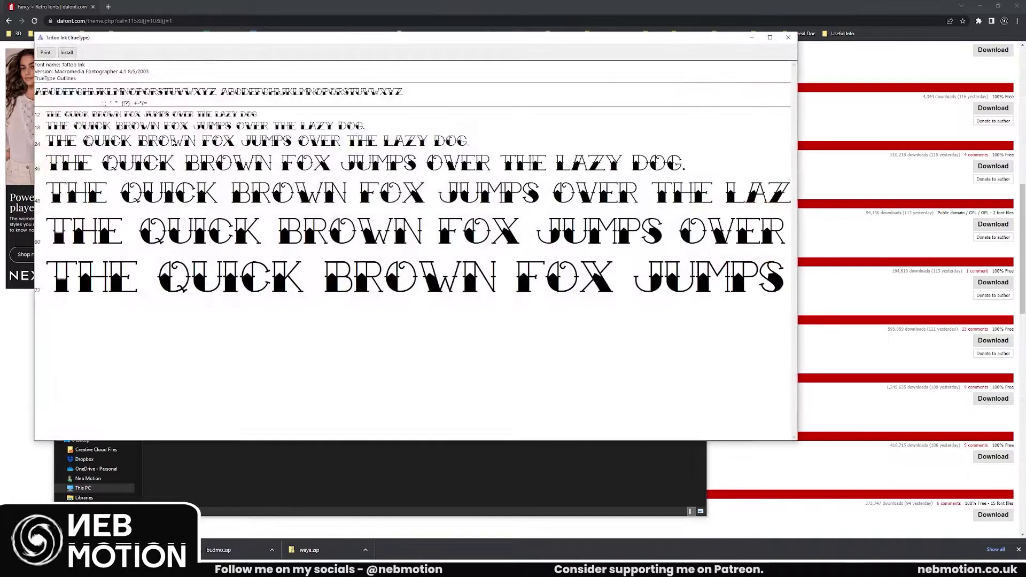
{"action": "left_click", "coordinate": [67, 53]}
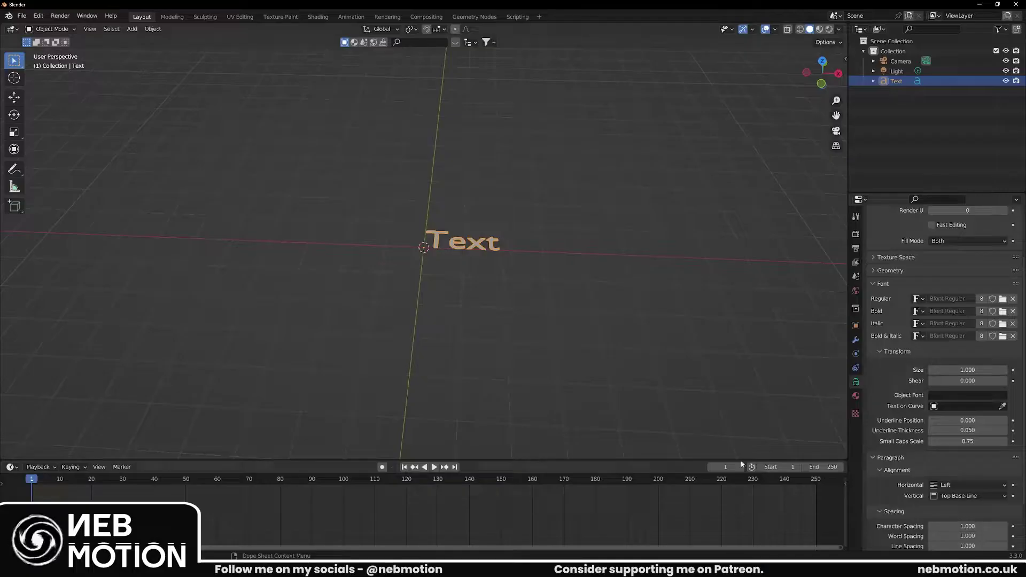
Step: Switch to Blender, replace the existing text with a new text object, and select all its characters in Edit Mode
{"action": "left_click", "coordinate": [856, 382]}
{"action": "key", "text": "ctrl+a"}
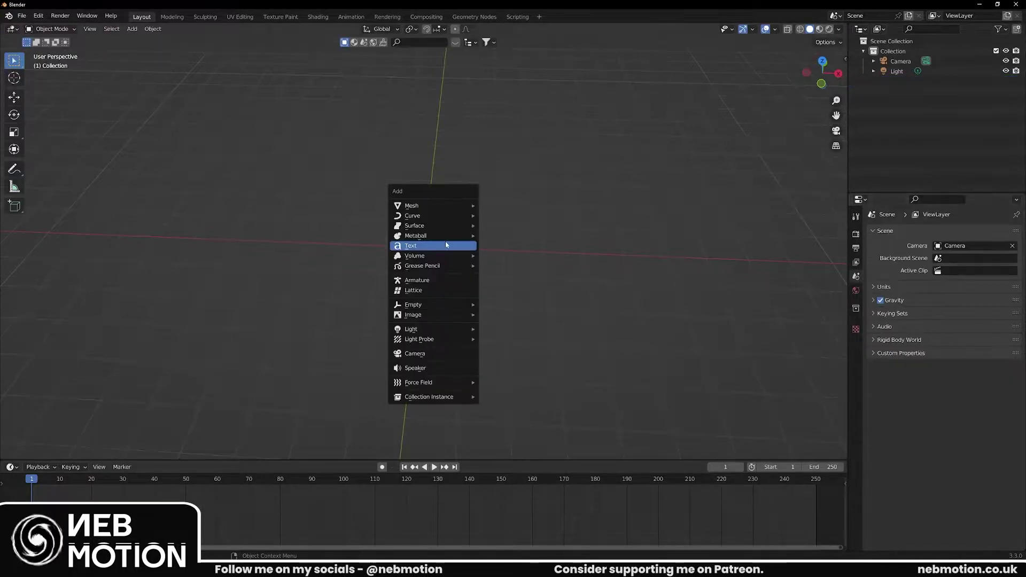
{"action": "left_click", "coordinate": [447, 246]}
{"action": "key", "text": "Tab"}
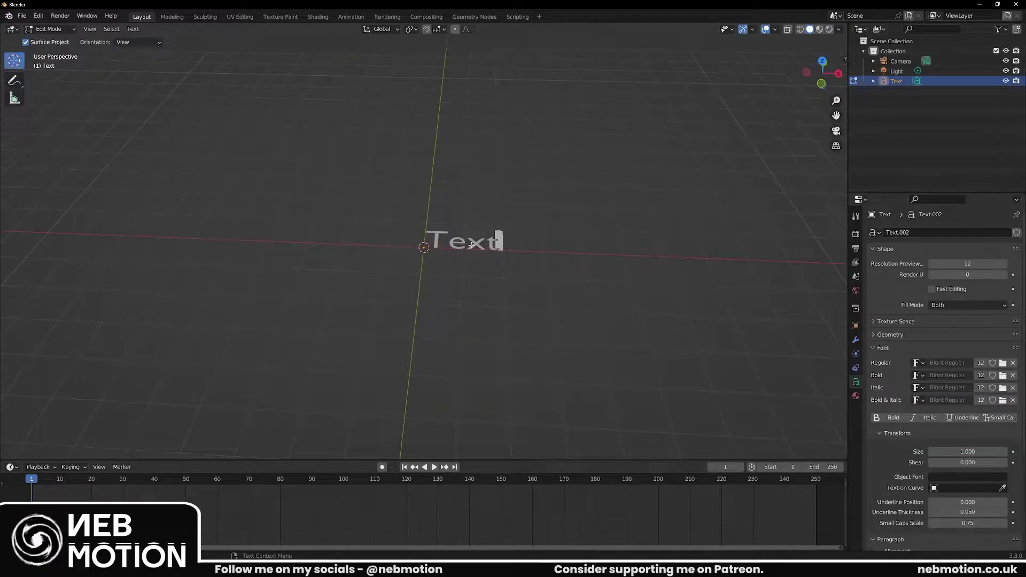
{"action": "key", "text": "ctrl+a"}
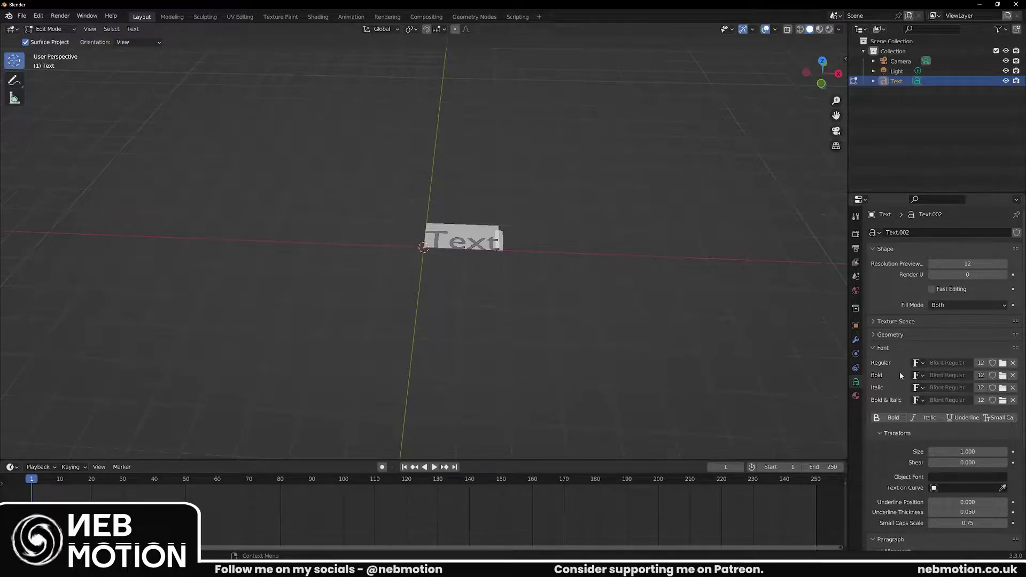
Step: Search the Windows fonts folder for "tattoo" as the text's regular font, then cancel the file selection
{"action": "left_click", "coordinate": [1003, 363]}
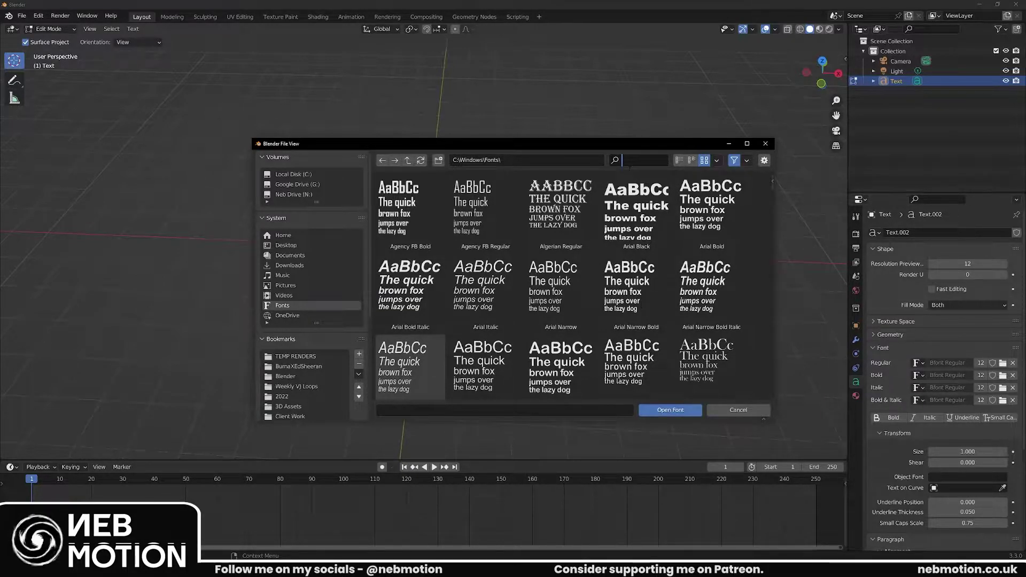
{"action": "left_click", "coordinate": [643, 162]}
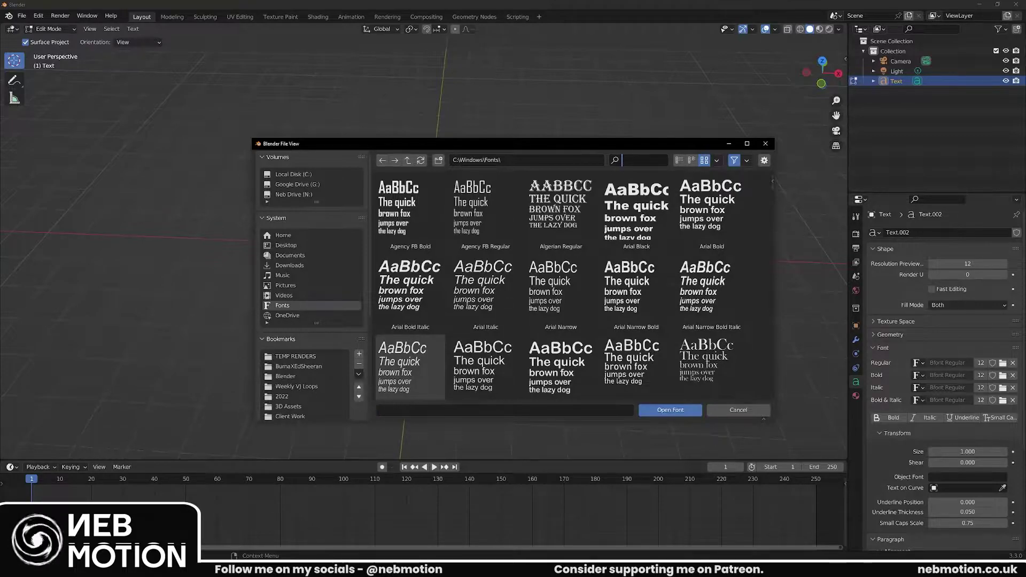
{"action": "type", "text": "tattoo"}
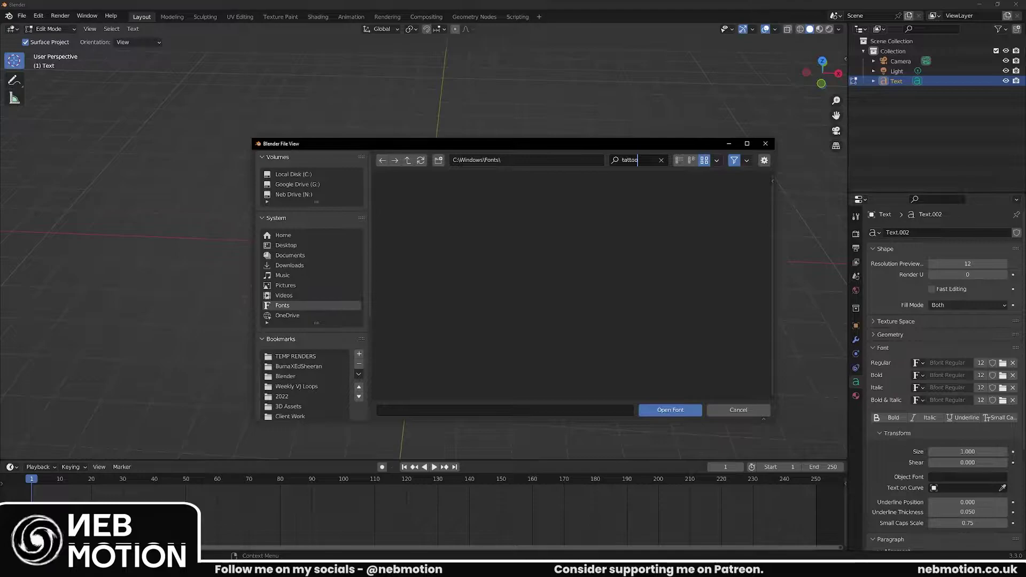
{"action": "left_click", "coordinate": [738, 410]}
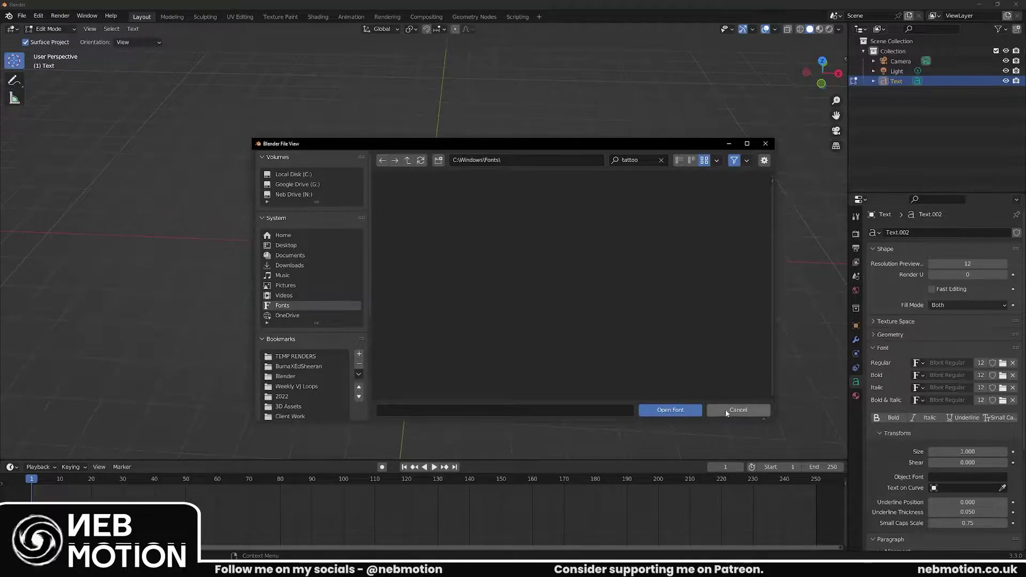
Step: Switch to File Explorer and extract the tattoo_ink archive to its own folder in Downloads
{"action": "key", "text": "alt+Tab"}
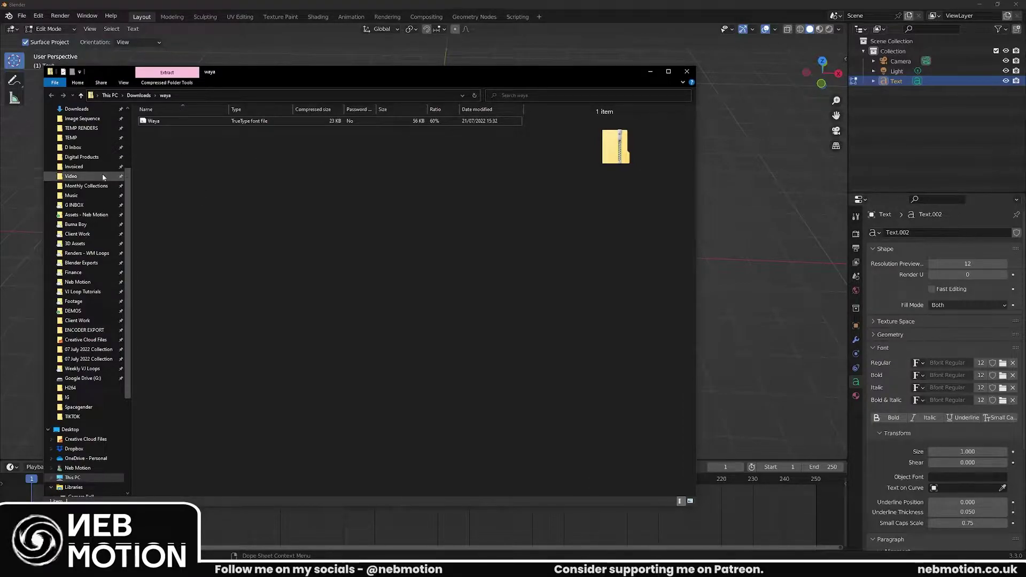
{"action": "left_click", "coordinate": [51, 96]}
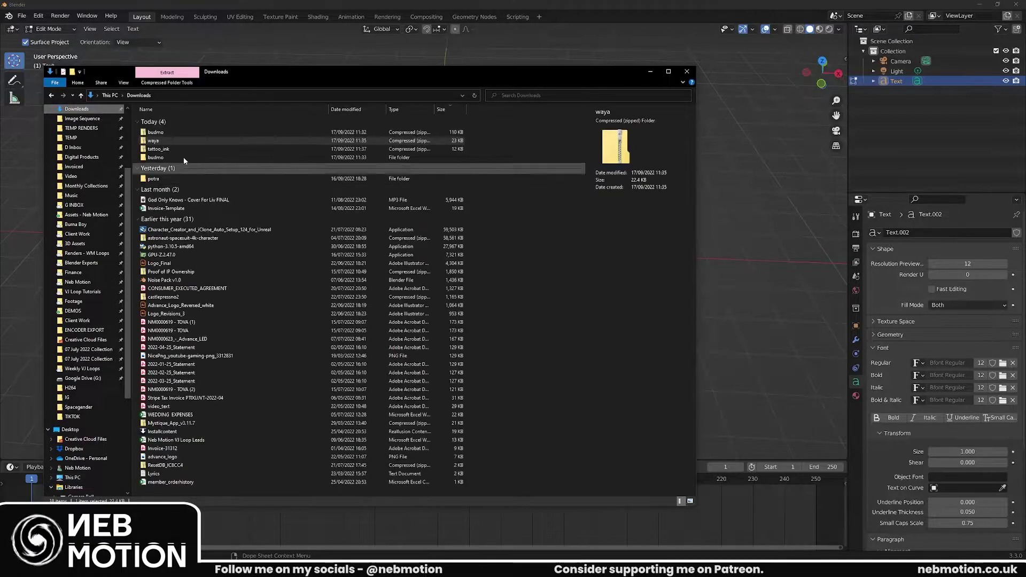
{"action": "right_click", "coordinate": [150, 134]}
{"action": "left_click", "coordinate": [150, 134]}
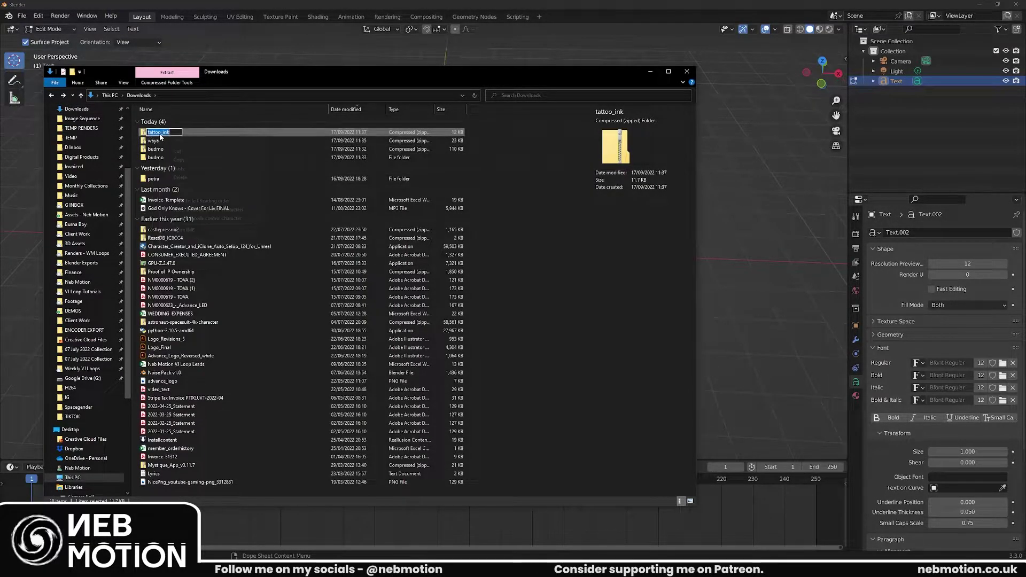
{"action": "right_click", "coordinate": [164, 135]}
{"action": "left_click", "coordinate": [187, 136]}
{"action": "right_click", "coordinate": [187, 137]}
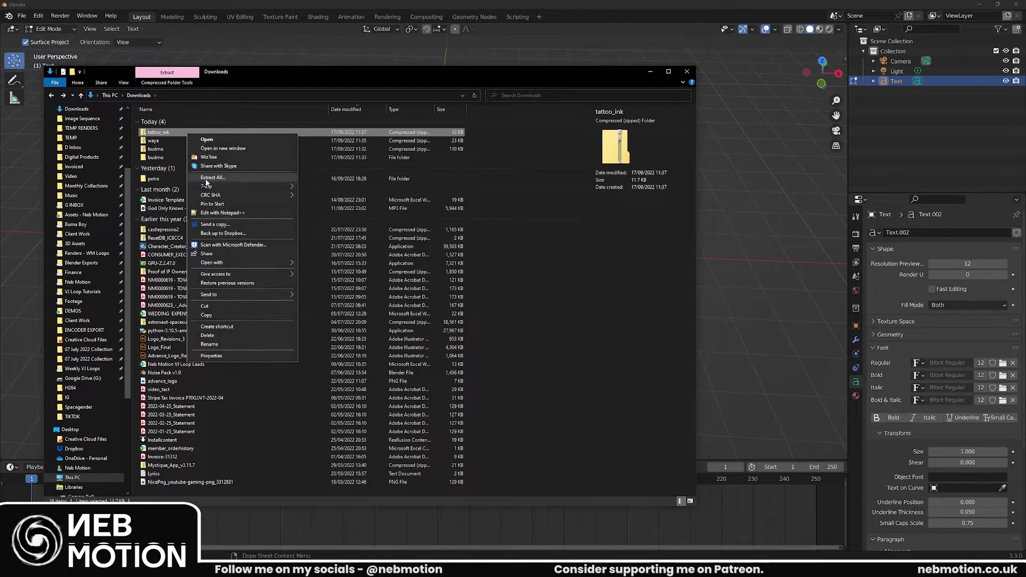
{"action": "left_click", "coordinate": [205, 179]}
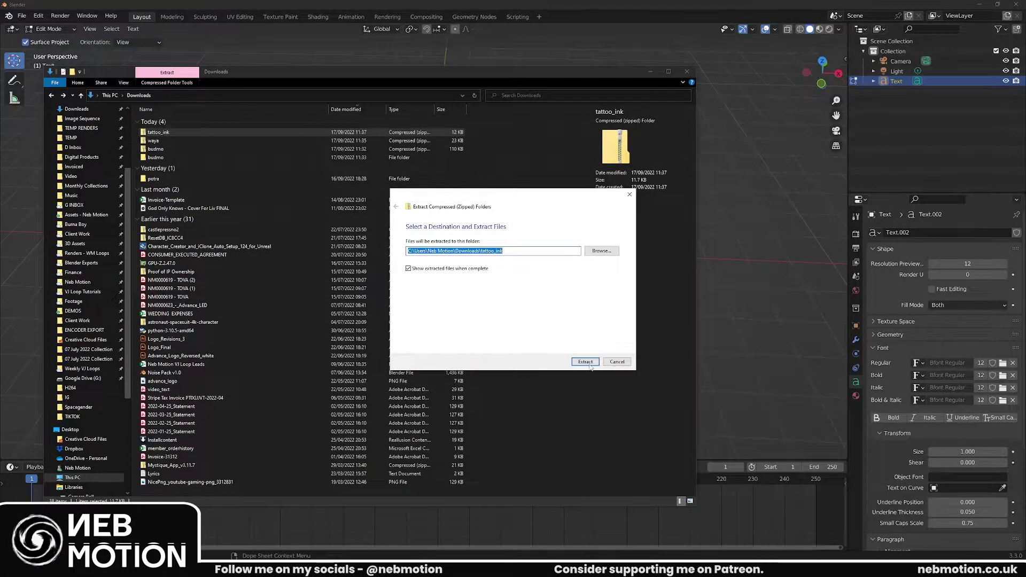
{"action": "left_click", "coordinate": [589, 364]}
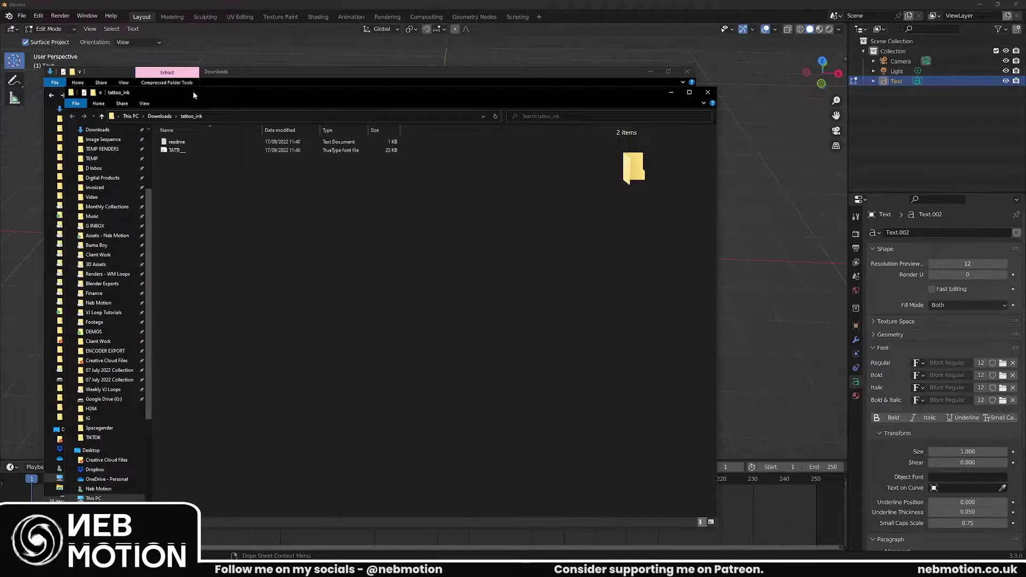
Step: Install the extracted TATTI__ font for all users and minimise the folder window
{"action": "left_click_drag", "start_coordinate": [194, 92], "coordinate": [261, 125]}
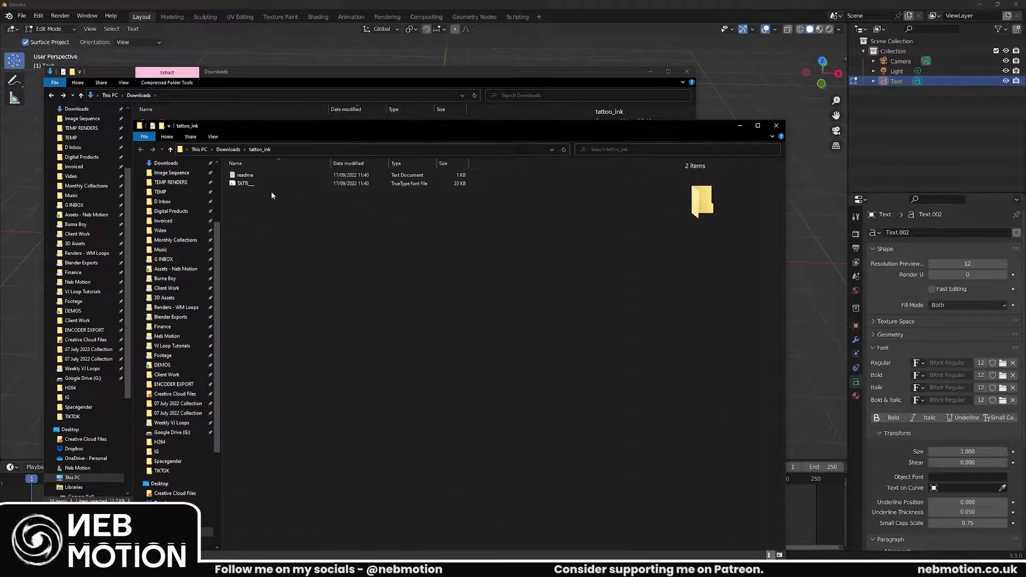
{"action": "left_click", "coordinate": [251, 185]}
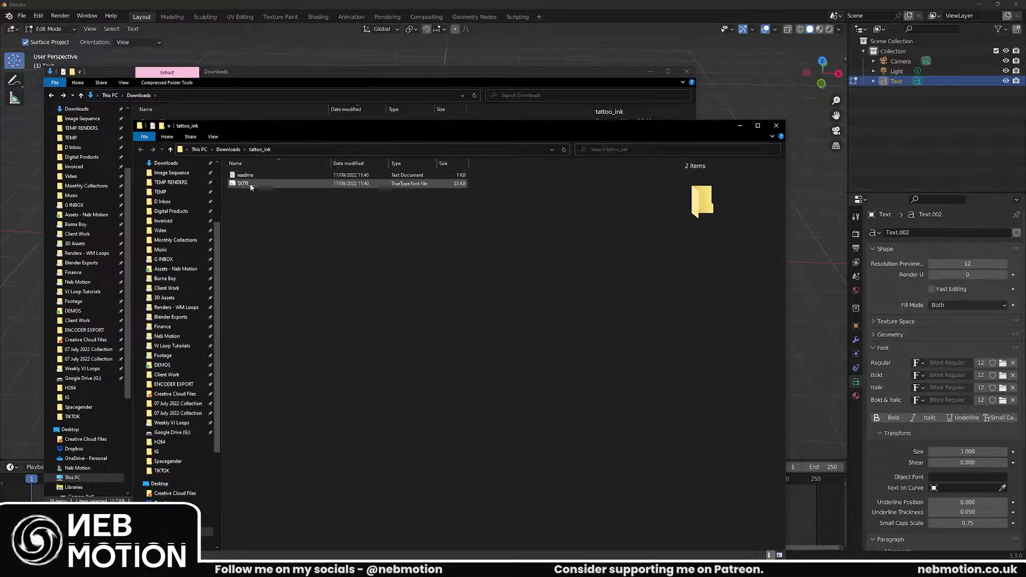
{"action": "right_click", "coordinate": [251, 186]}
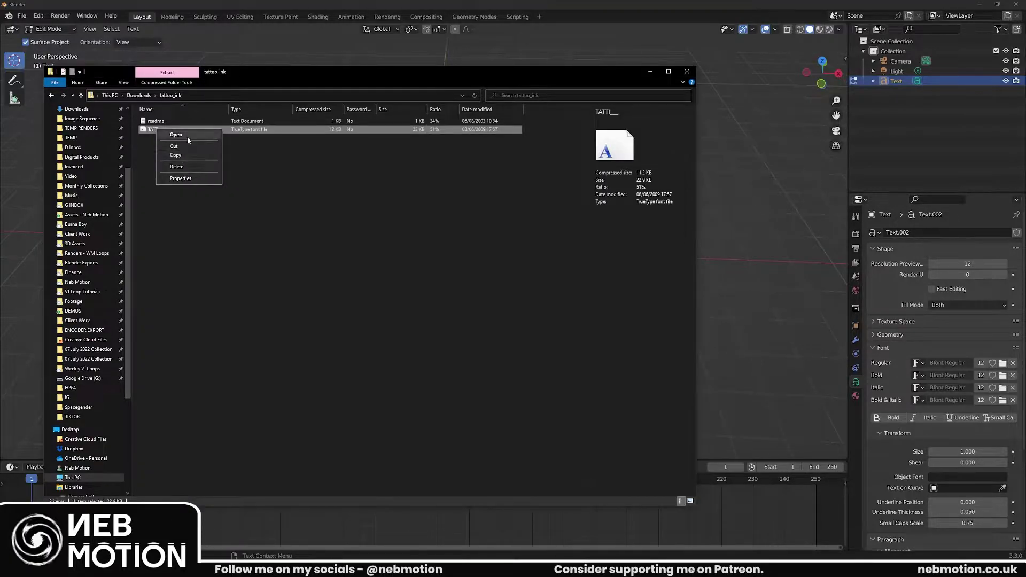
{"action": "left_click", "coordinate": [283, 199]}
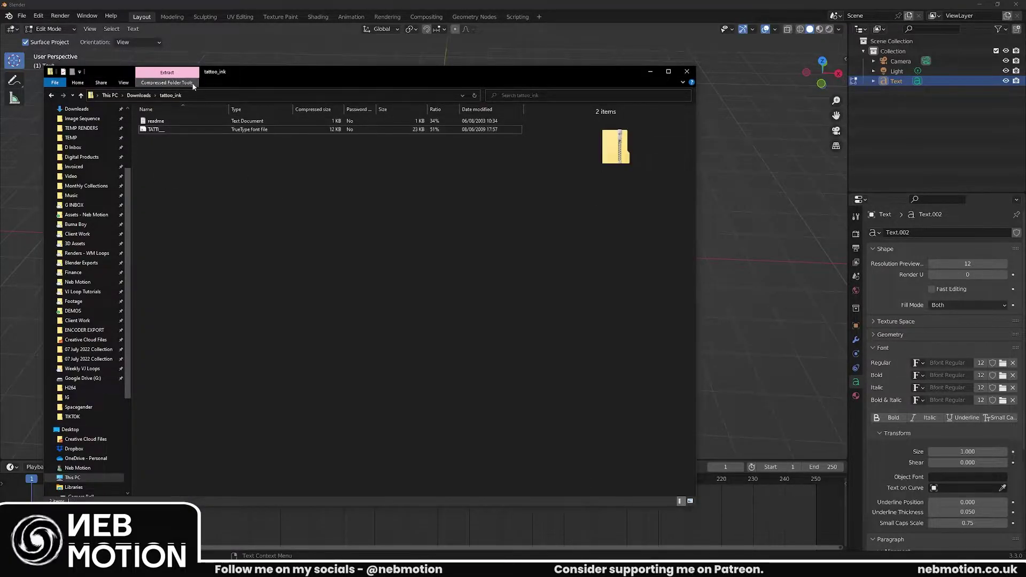
{"action": "right_click", "coordinate": [157, 130]}
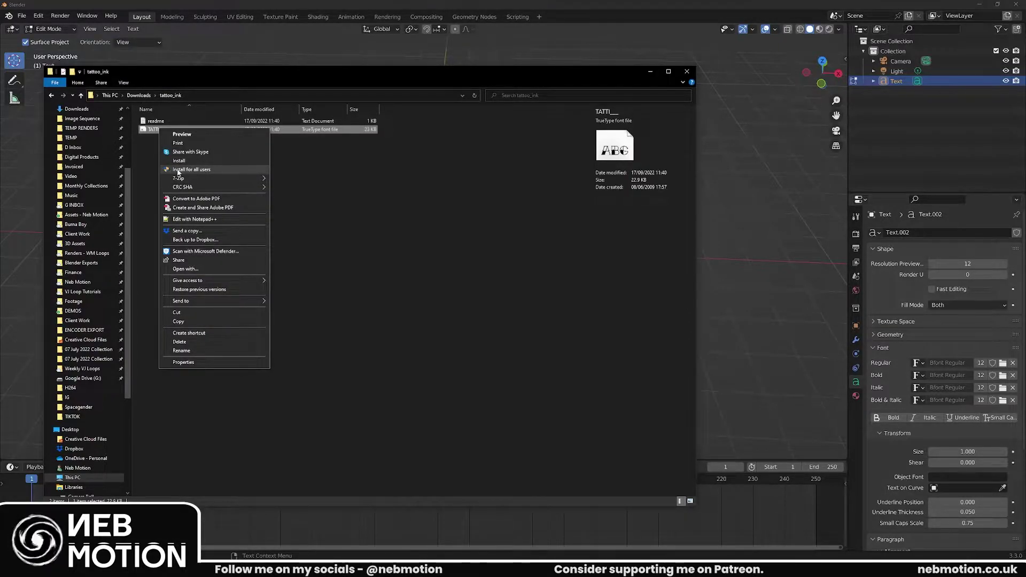
{"action": "left_click", "coordinate": [178, 170]}
{"action": "left_click", "coordinate": [653, 74]}
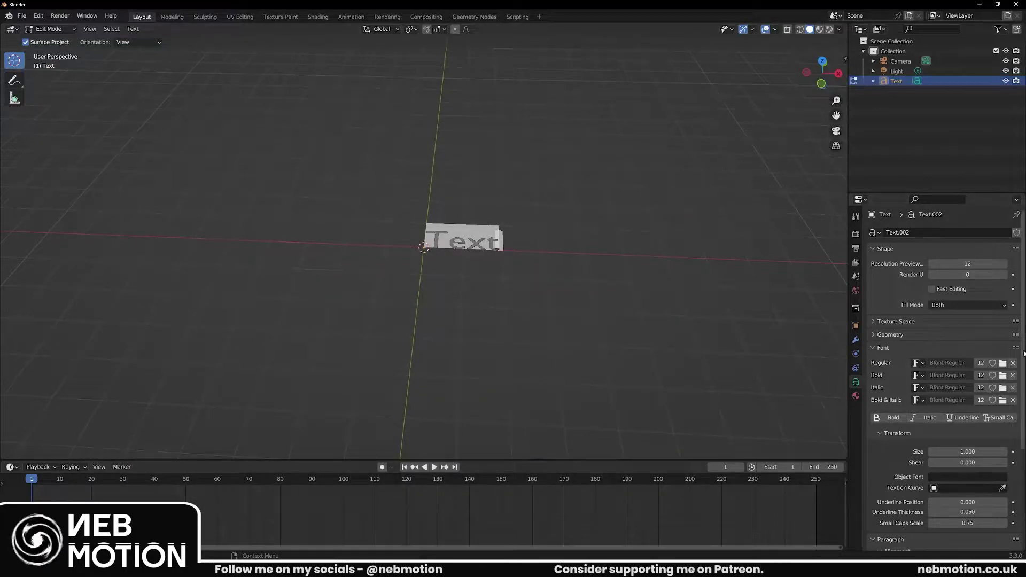
Step: Search C:\Windows\Fonts for "tatto" when choosing the text's regular font, and highlight the folder path
{"action": "left_click", "coordinate": [1003, 363]}
{"action": "key", "text": "ctrl+f"}
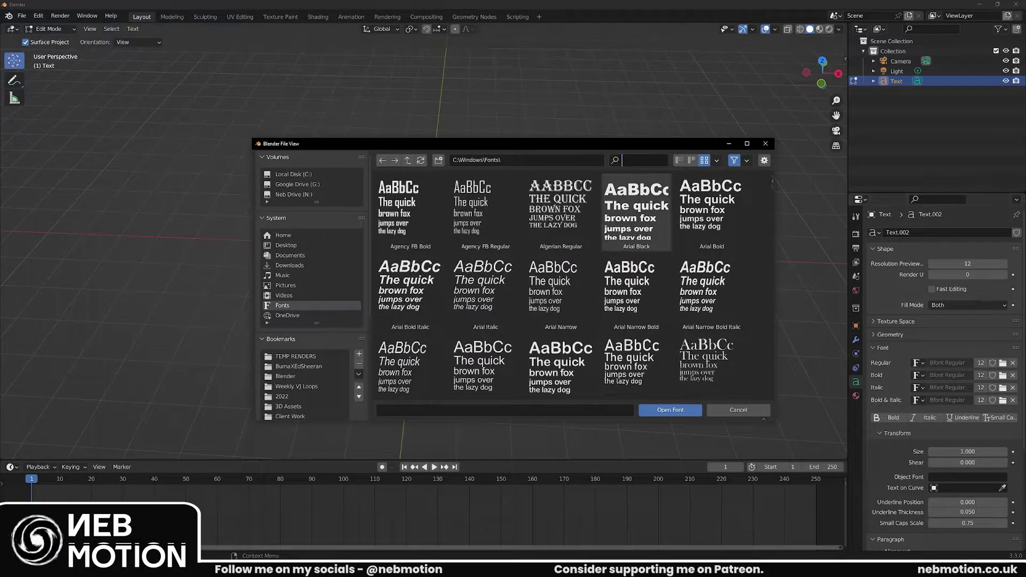
{"action": "type", "text": "tatto"}
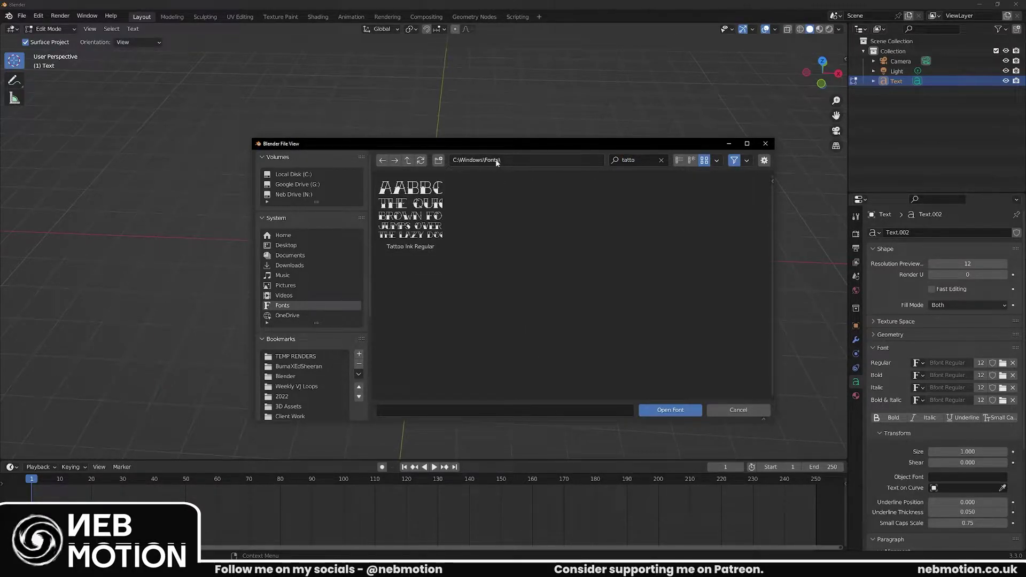
{"action": "double_click", "coordinate": [454, 159]}
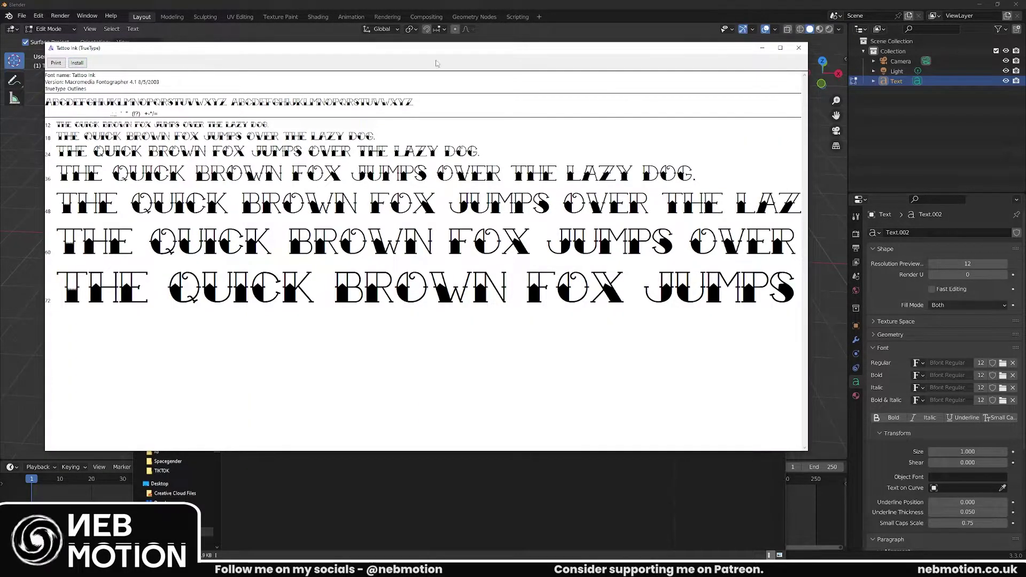
Step: Minimise the Tattoo Ink preview and the tattoo_ink folder window to return to Blender
{"action": "left_click", "coordinate": [762, 47]}
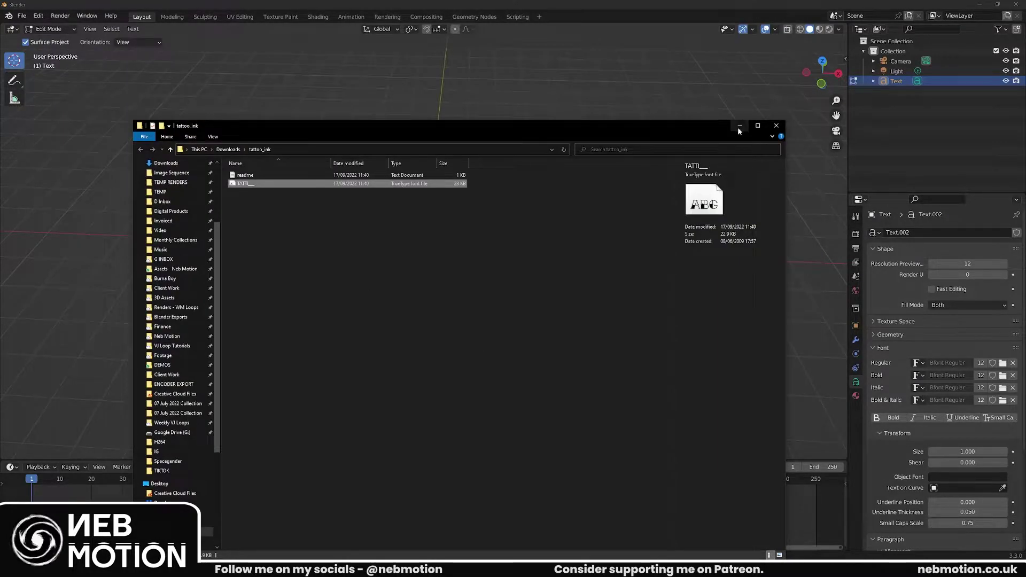
{"action": "left_click", "coordinate": [739, 126]}
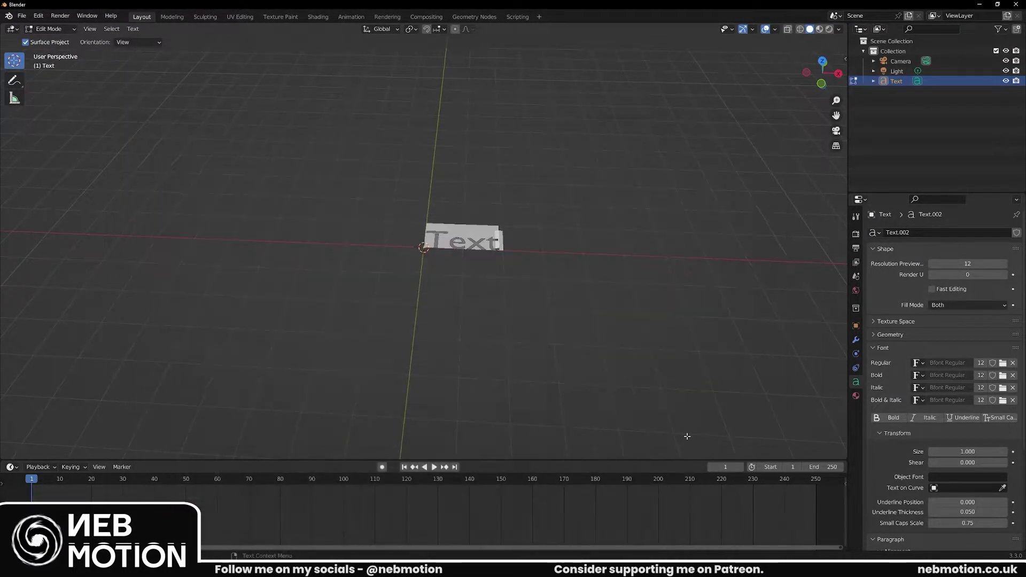
Step: Switch to the Everything file search, look up "waya" and preview the Waya.ttf stored in AppData\Local\Microsoft\Windows\Fonts
{"action": "left_click", "coordinate": [1003, 364]}
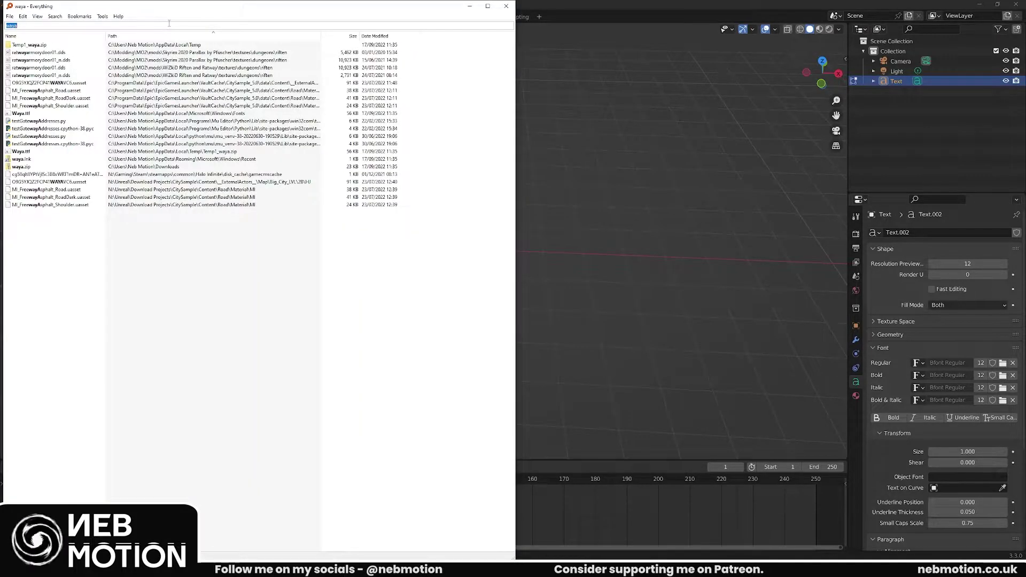
{"action": "key", "text": "BackSpace"}
{"action": "type", "text": "waya"}
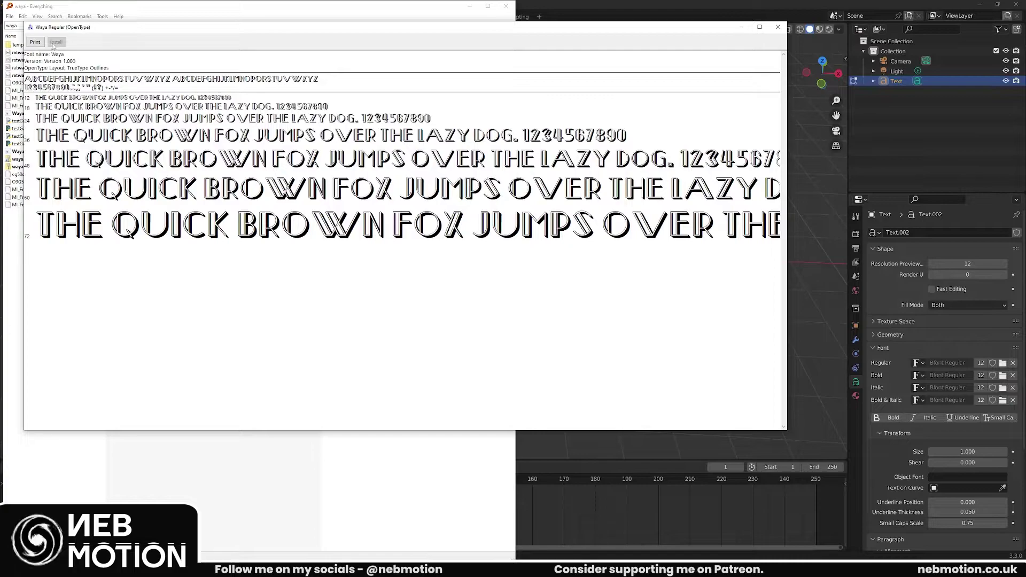
{"action": "left_click", "coordinate": [740, 28]}
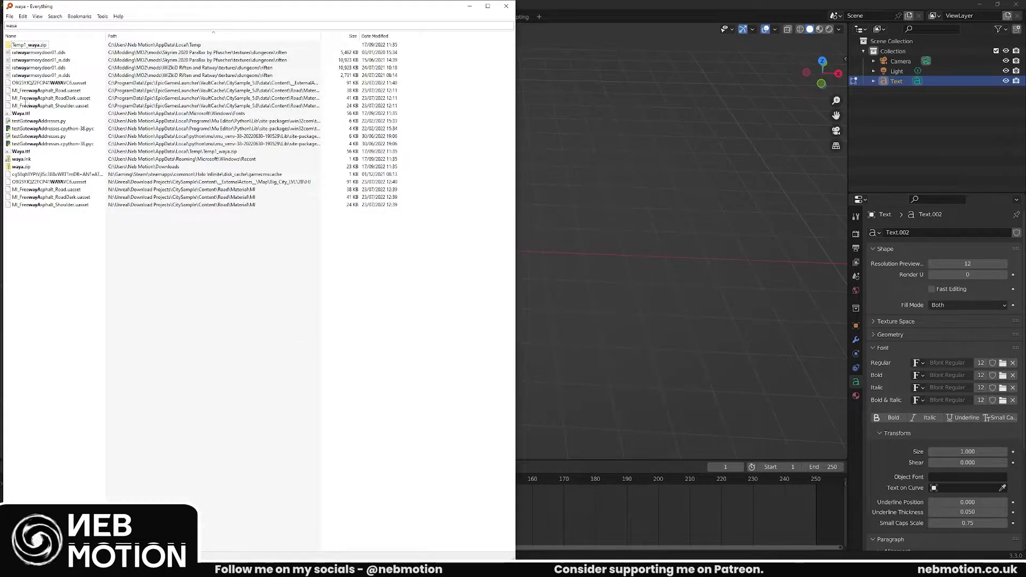
{"action": "double_click", "coordinate": [27, 114]}
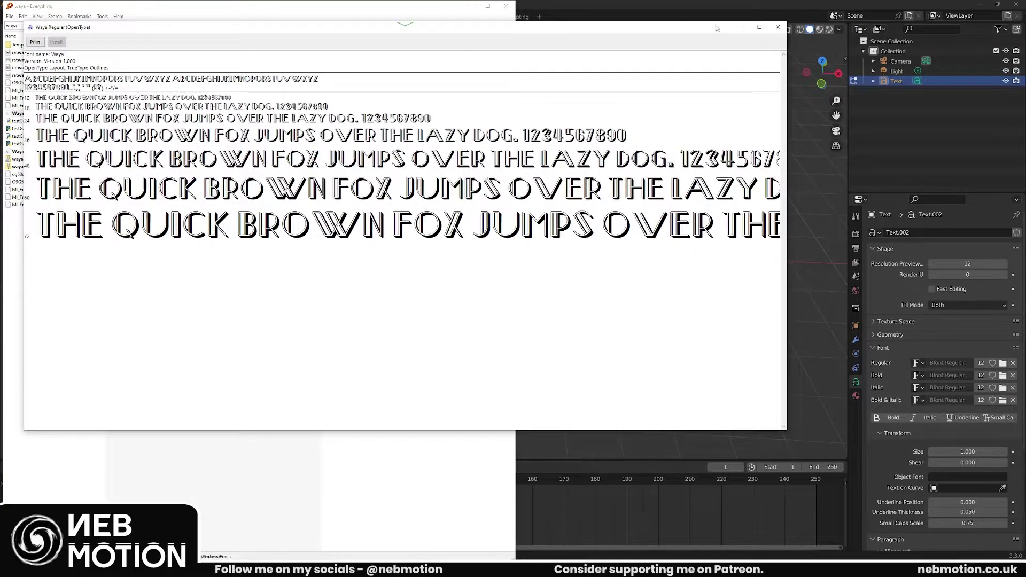
{"action": "left_click", "coordinate": [741, 27]}
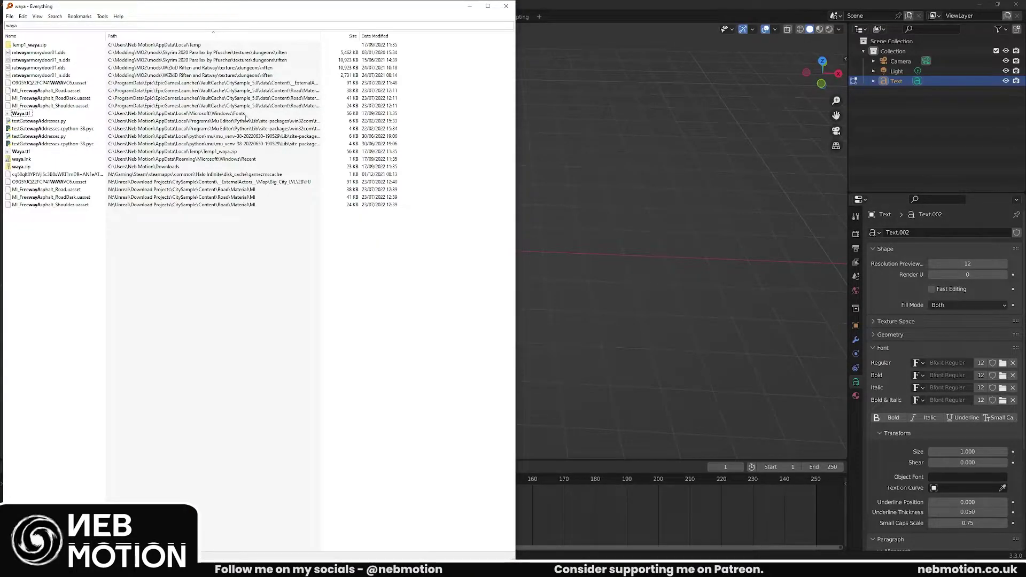
Step: Switch to File Explorer, extract the waya archive to its own folder in Downloads and install the Waya font for all users
{"action": "key", "text": "alt+Tab"}
{"action": "left_click", "coordinate": [229, 151]}
{"action": "left_click", "coordinate": [246, 197]}
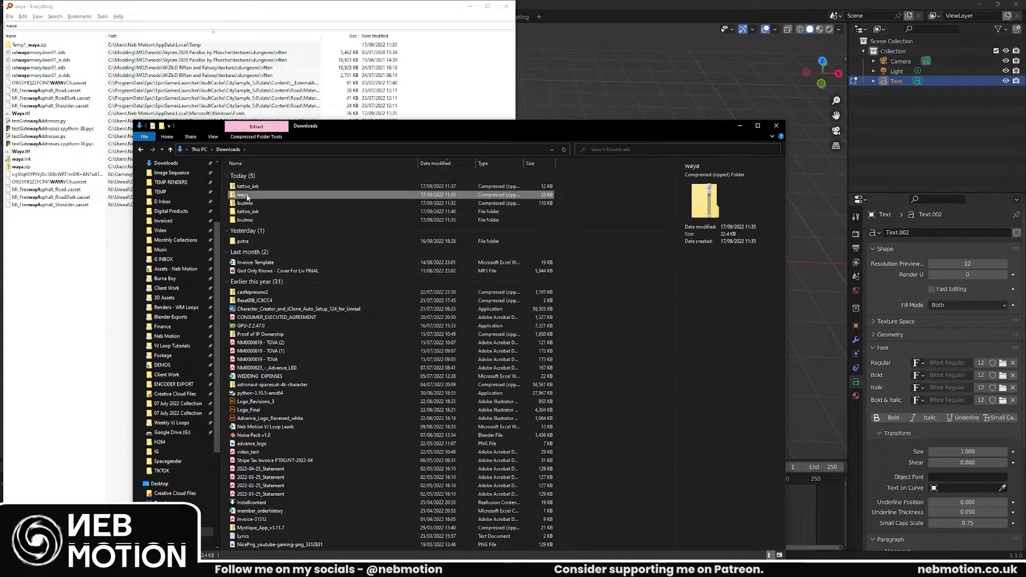
{"action": "right_click", "coordinate": [247, 197]}
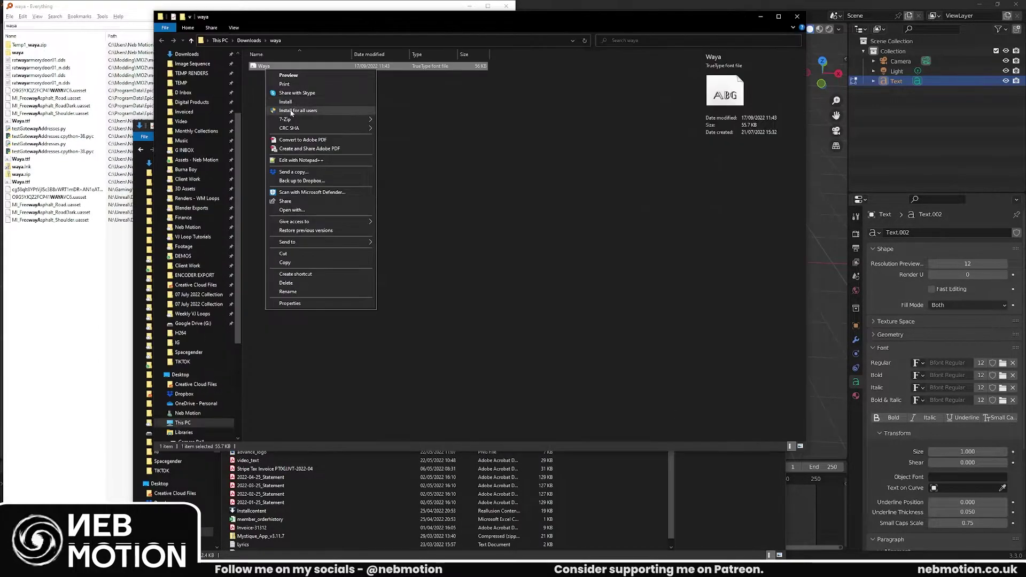
{"action": "left_click", "coordinate": [291, 112]}
Step: Switch back to the Everything results and highlight the Waya.ttf copy located in C:\Windows\Fonts
{"action": "left_click", "coordinate": [80, 212]}
{"action": "left_click", "coordinate": [137, 194]}
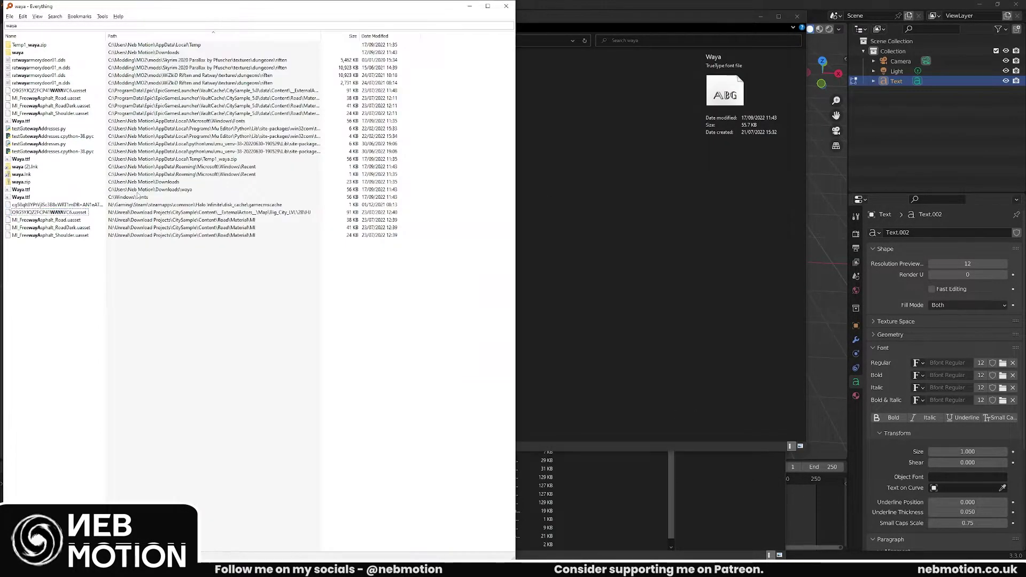
{"action": "left_click", "coordinate": [31, 197]}
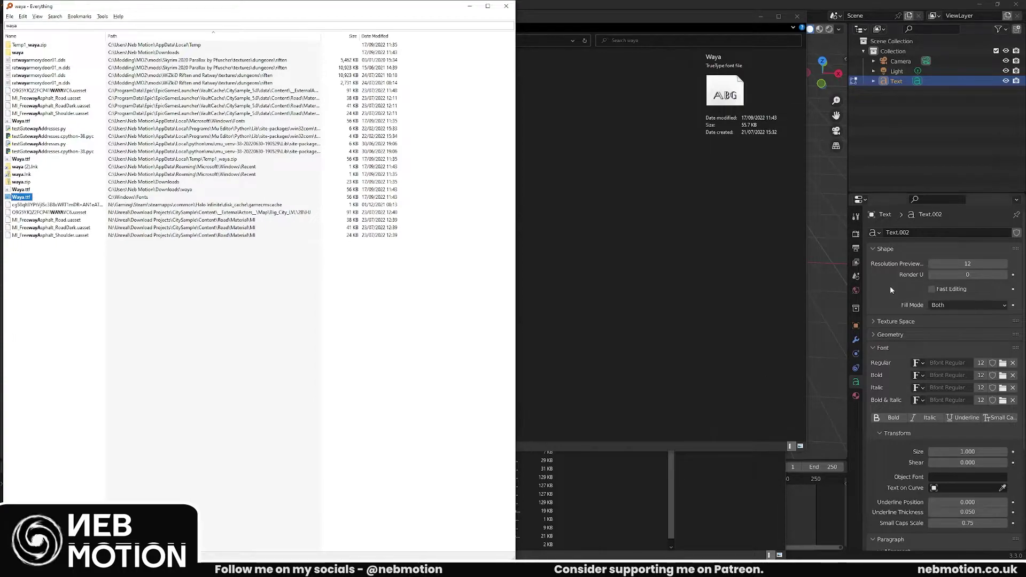
Step: Switch to Blender, load Waya Regular from C:\Windows\Fonts as the text's regular font and return to Object Mode
{"action": "left_click", "coordinate": [1002, 365]}
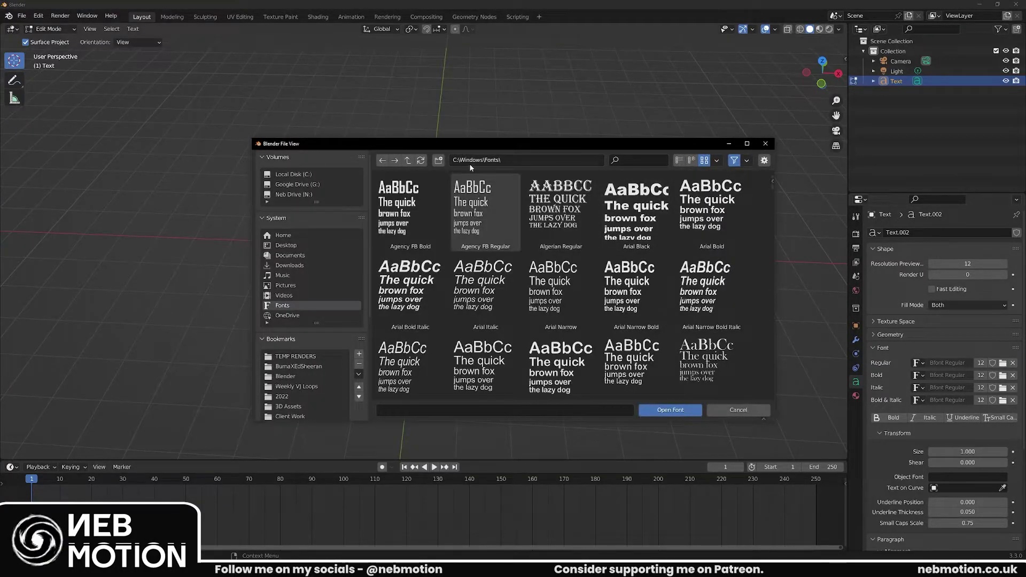
{"action": "left_click", "coordinate": [471, 161]}
{"action": "left_click", "coordinate": [558, 291]}
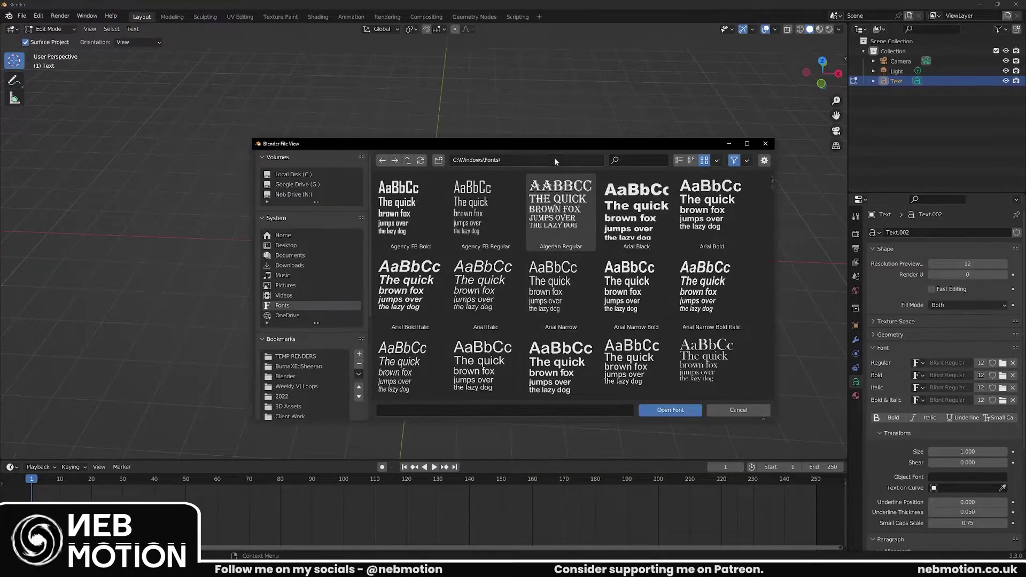
{"action": "left_click", "coordinate": [641, 160]}
{"action": "type", "text": "waya"}
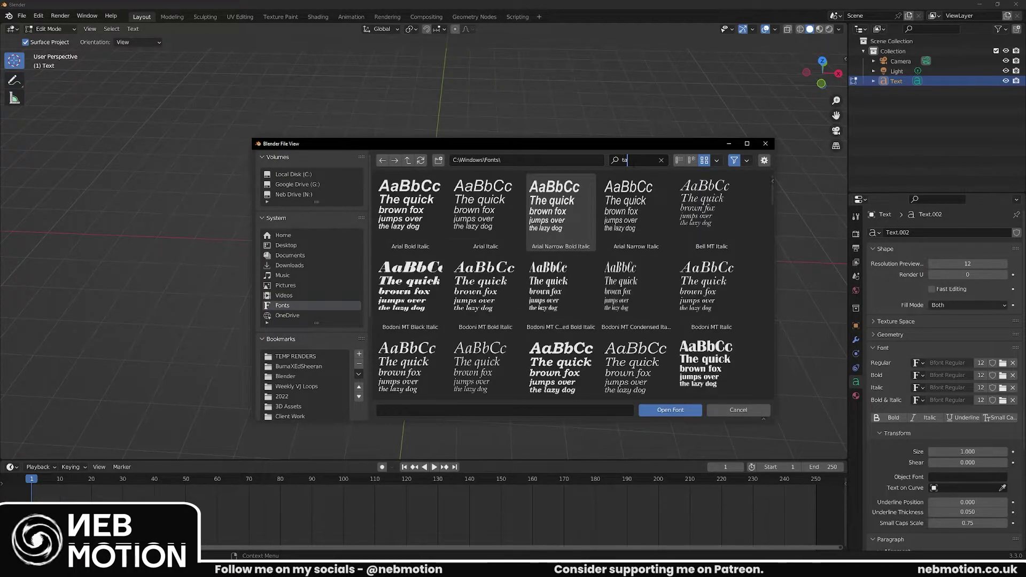
{"action": "key", "text": "Return"}
{"action": "double_click", "coordinate": [398, 200]}
{"action": "scroll", "coordinate": [502, 291], "scroll_direction": "up", "scroll_amount": 1}
{"action": "key", "text": "Tab"}
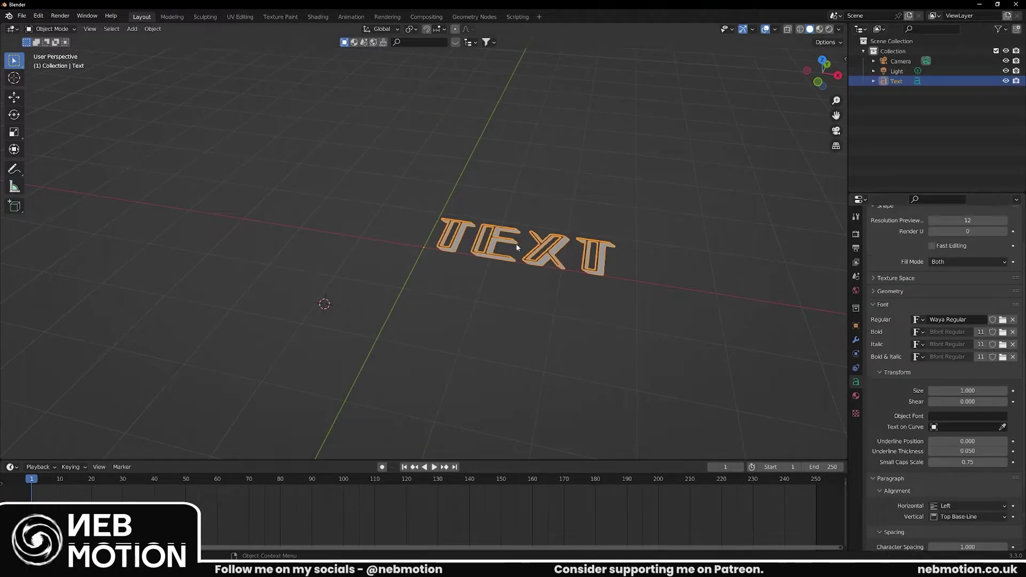
Step: Examine the text object in its new font from several angles and review its font and paragraph settings
{"action": "scroll", "coordinate": [526, 264], "scroll_direction": "up", "scroll_amount": 2}
{"action": "scroll", "coordinate": [919, 344], "scroll_direction": "down", "scroll_amount": 3}
{"action": "scroll", "coordinate": [920, 343], "scroll_direction": "up", "scroll_amount": 3}
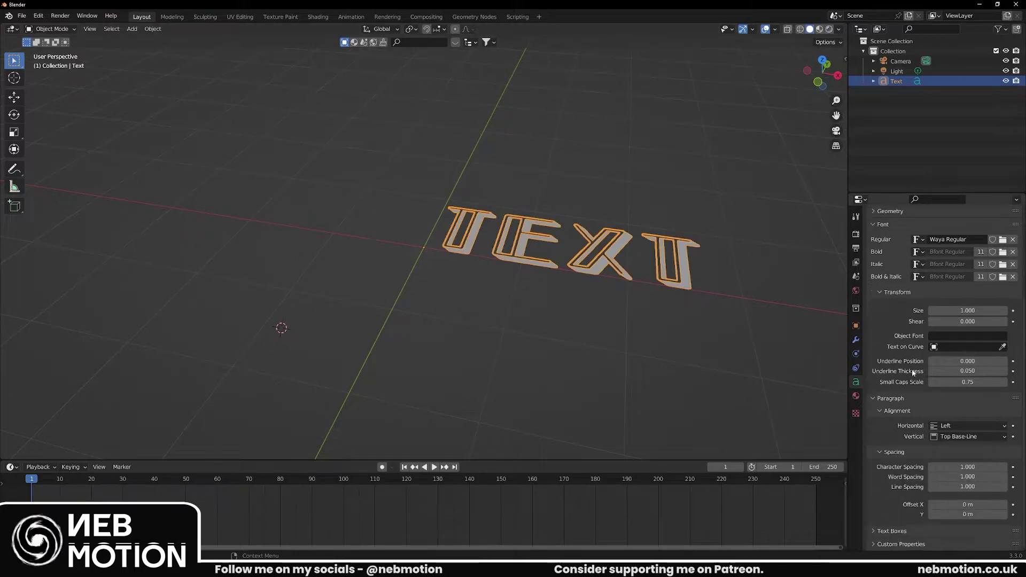
{"action": "scroll", "coordinate": [894, 413], "scroll_direction": "up", "scroll_amount": 4}
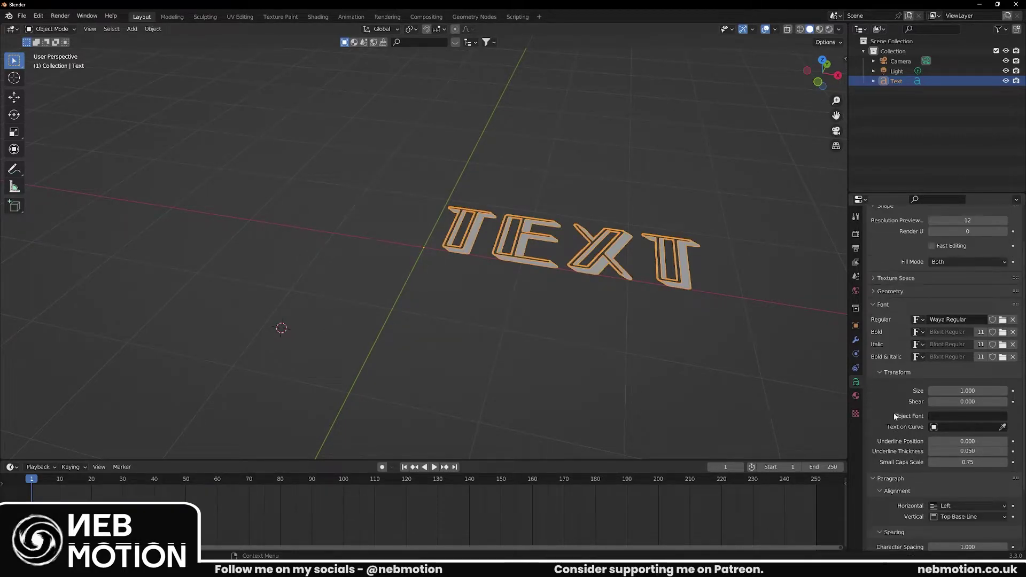
{"action": "scroll", "coordinate": [579, 347], "scroll_direction": "down", "scroll_amount": 2}
{"action": "left_click_drag", "start_coordinate": [579, 344], "coordinate": [602, 319]}
{"action": "scroll", "coordinate": [508, 294], "scroll_direction": "down", "scroll_amount": 8}
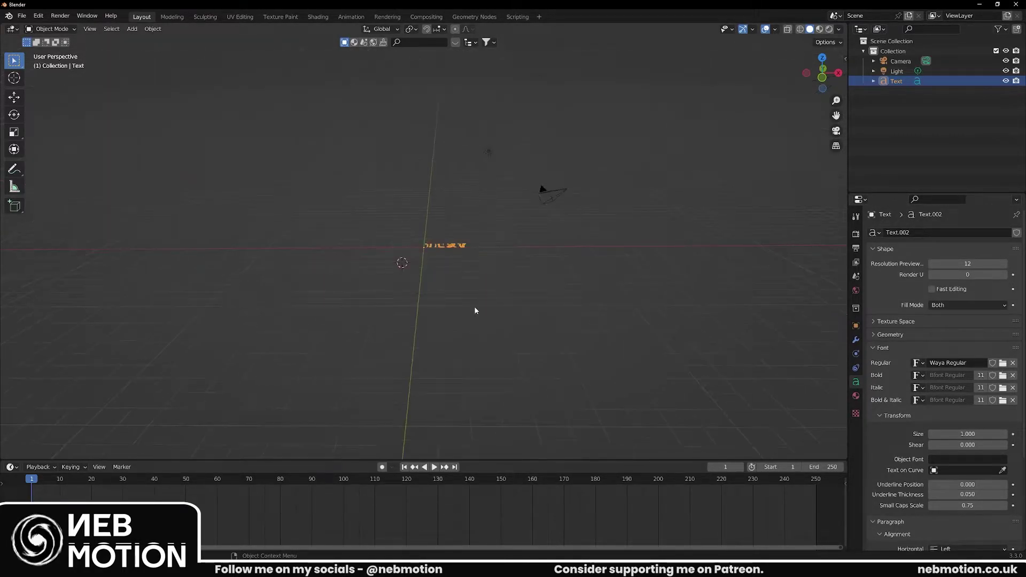
{"action": "scroll", "coordinate": [513, 306], "scroll_direction": "up", "scroll_amount": 8}
{"action": "scroll", "coordinate": [428, 265], "scroll_direction": "up", "scroll_amount": 1}
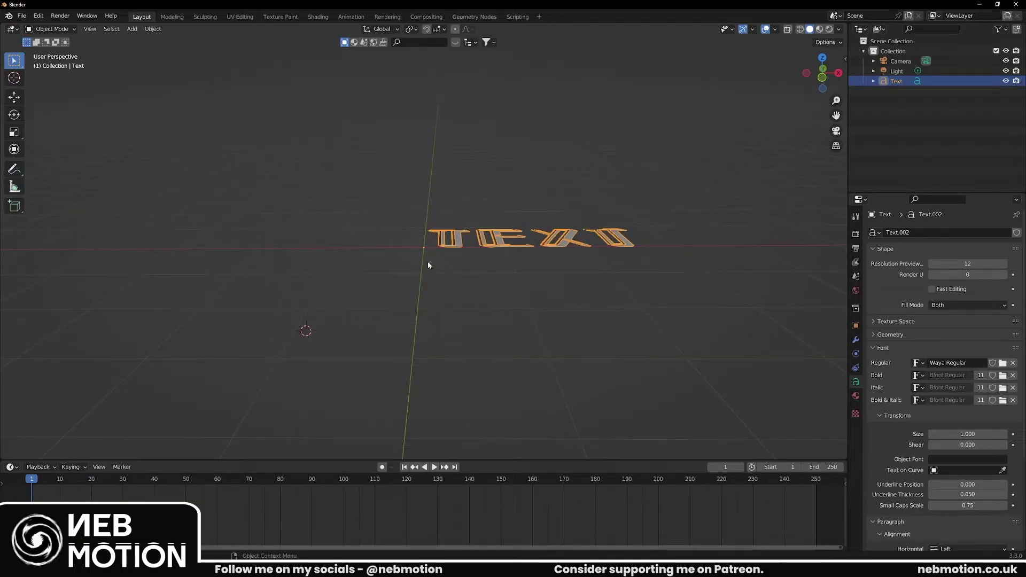